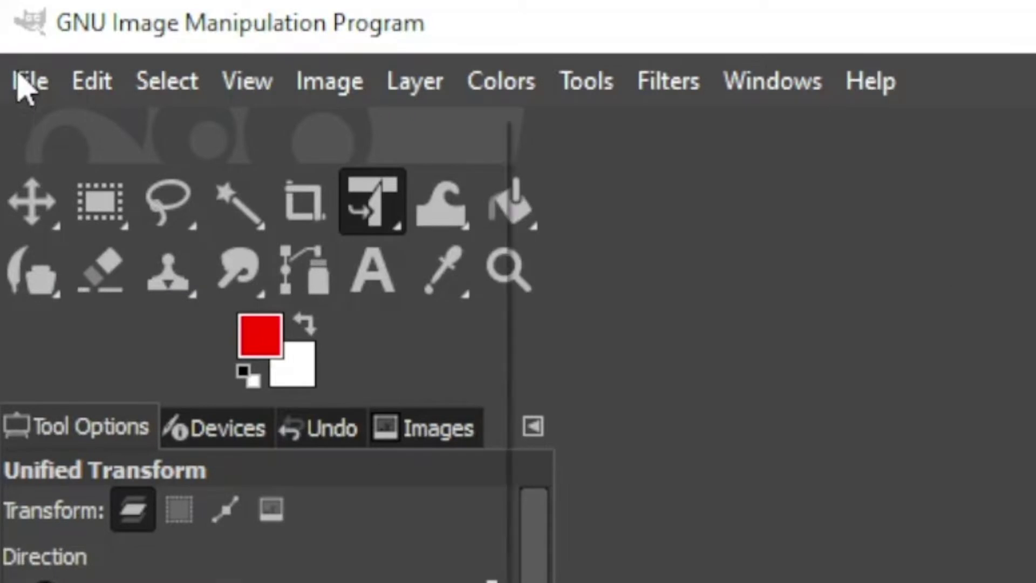
- Create a new 500×500 pixel image whose background is filled with White
left_click(11, 37)
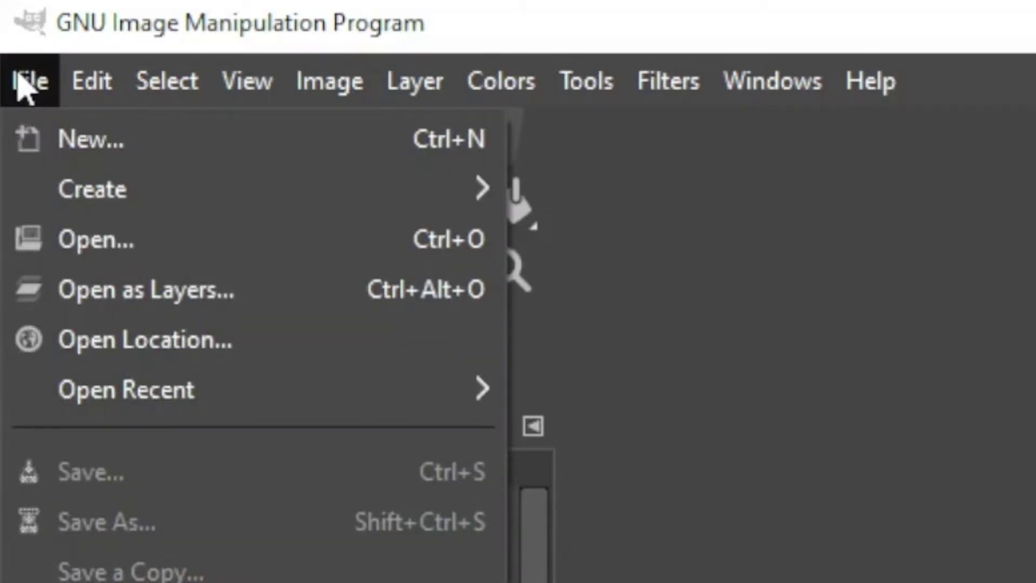
left_click(51, 141)
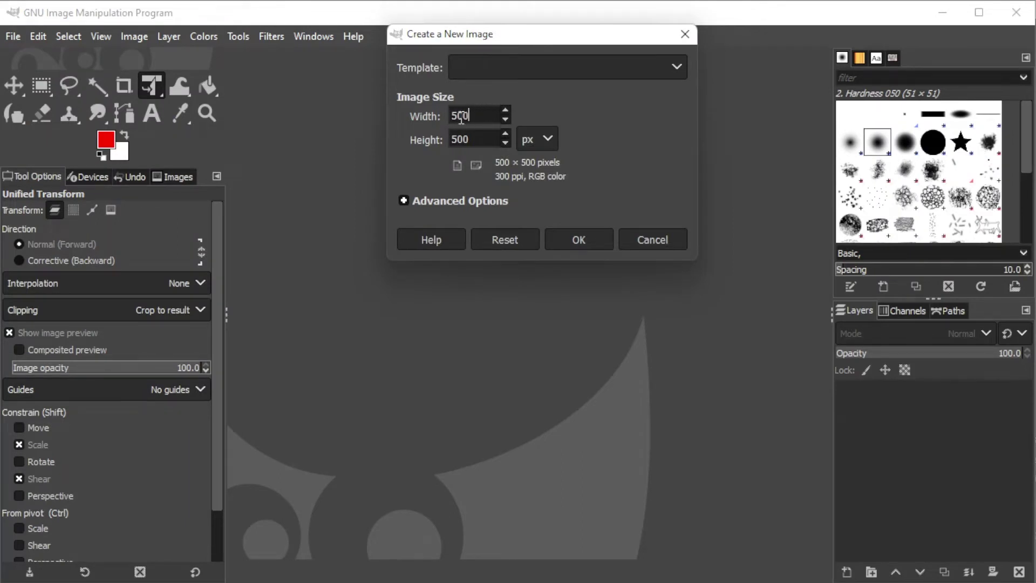
left_click_drag(484, 115, 439, 141)
left_click(532, 138)
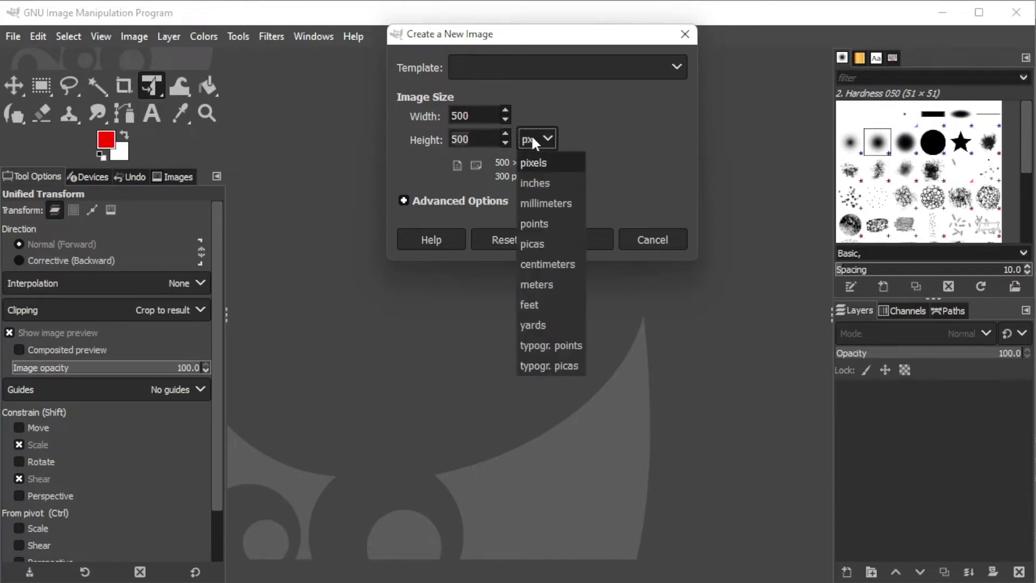
left_click(540, 163)
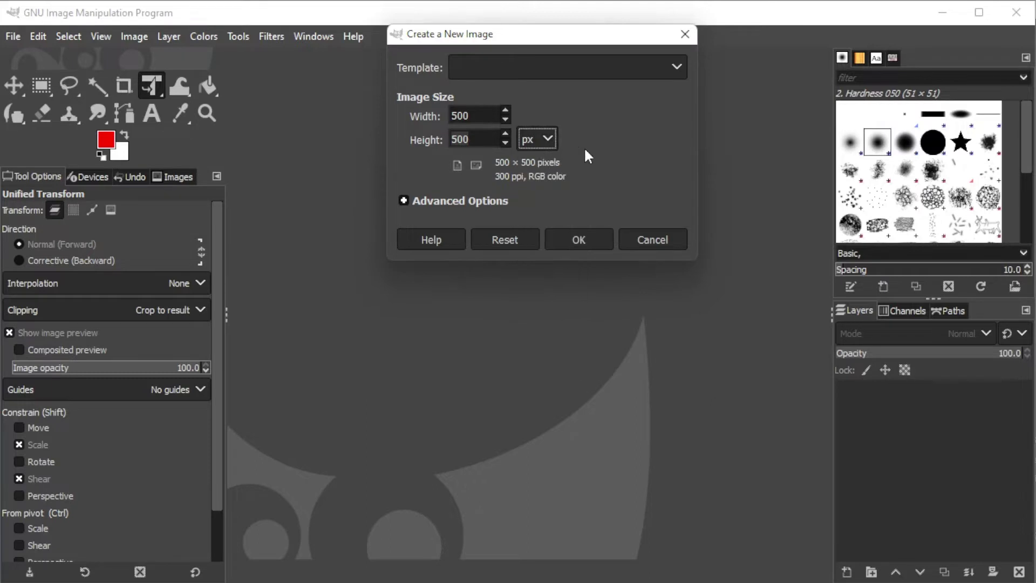
left_click(484, 202)
left_click(545, 414)
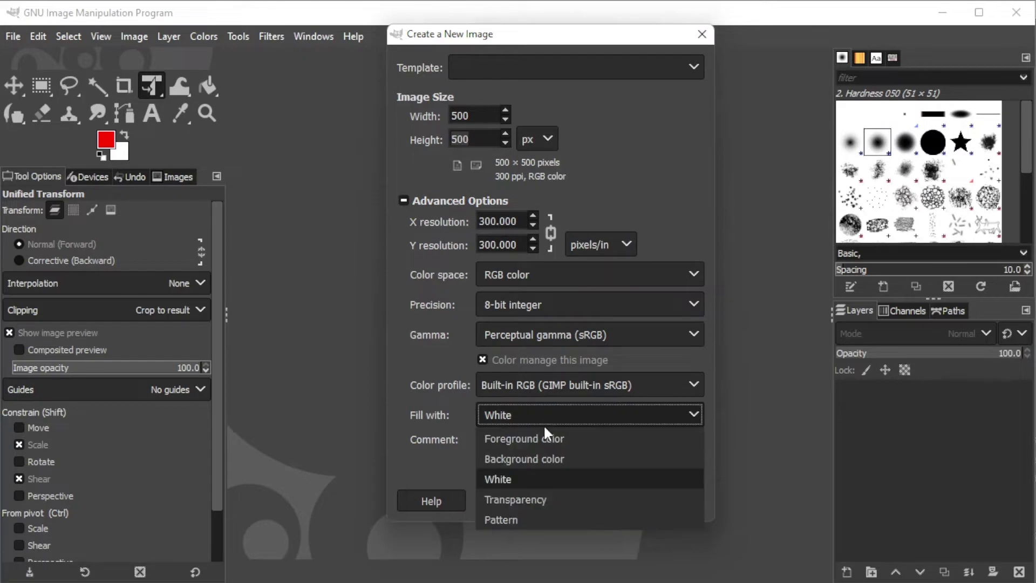
left_click(547, 478)
left_click(600, 497)
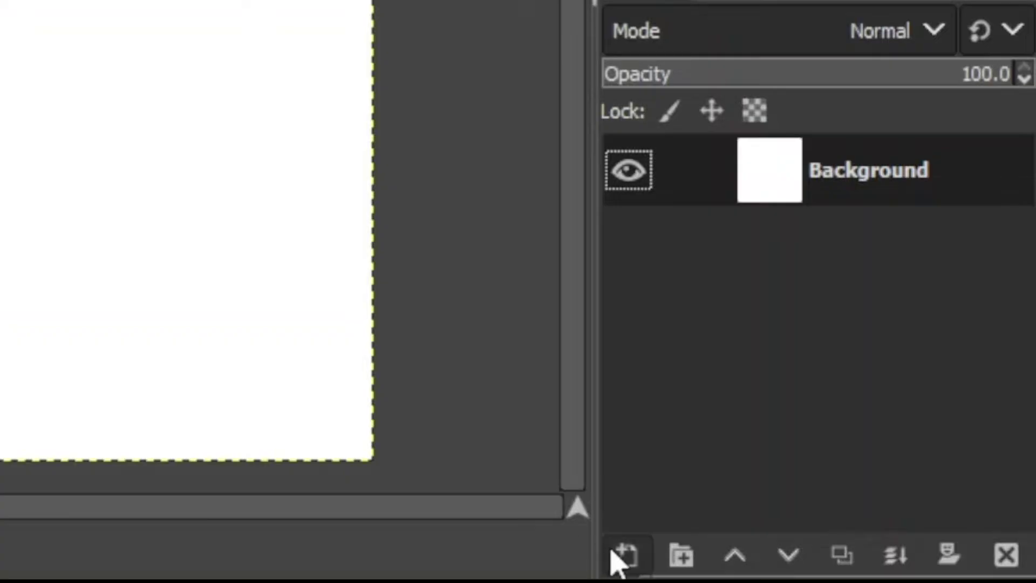
- Add a new 500×500 layer filled with Transparency above the Background
left_click(620, 556)
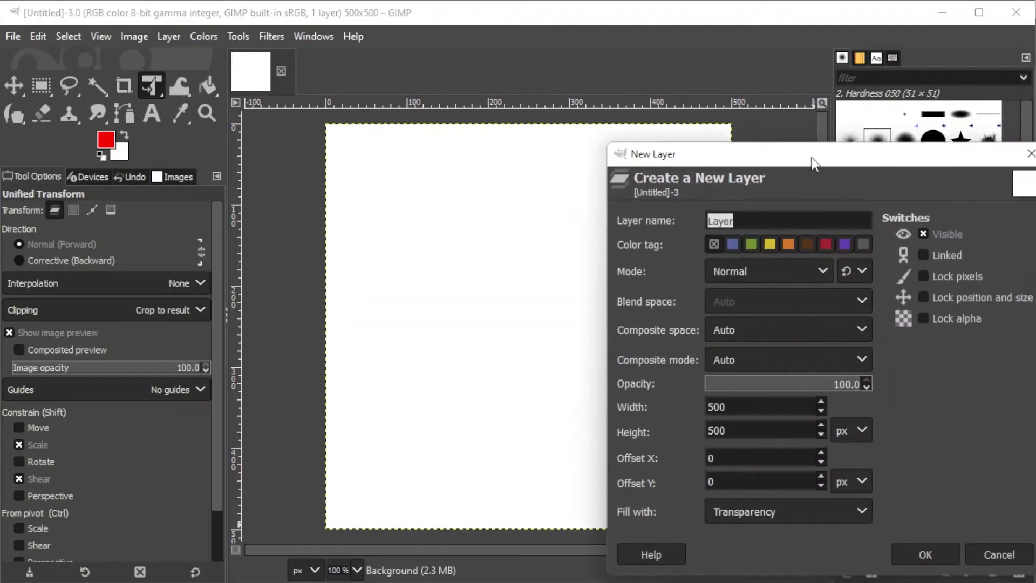
left_click_drag(813, 163, 516, 64)
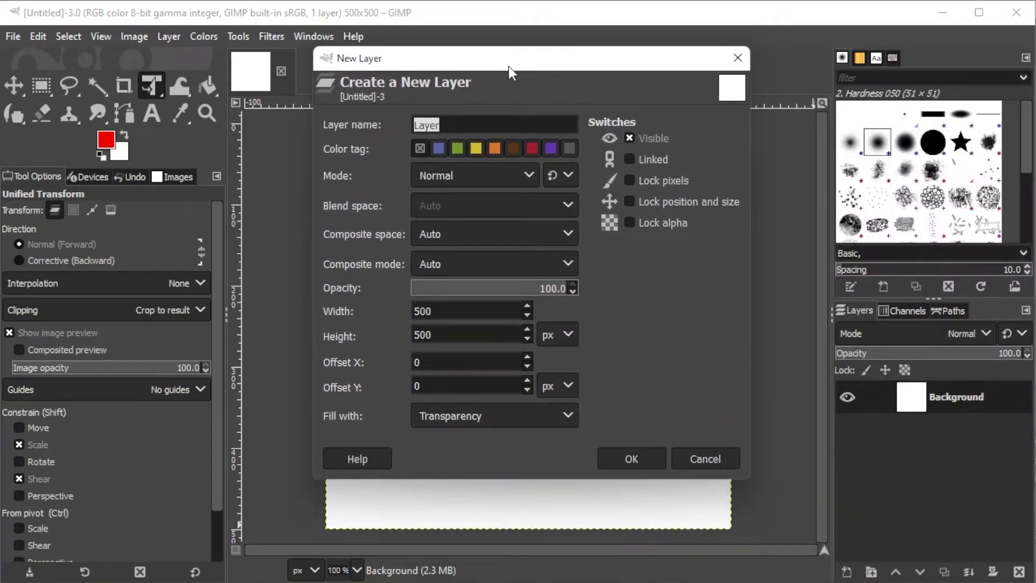
left_click(571, 416)
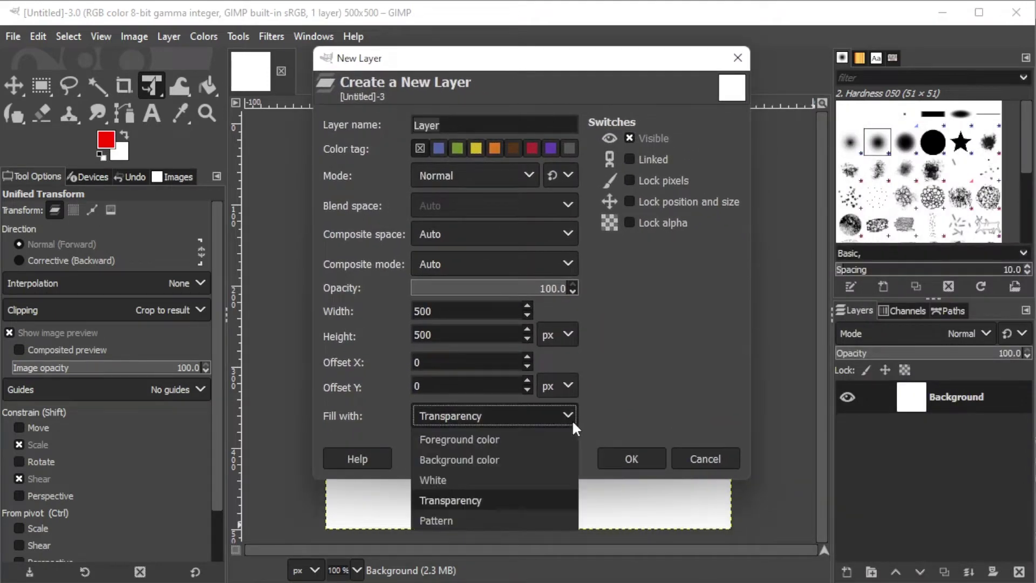
left_click(539, 498)
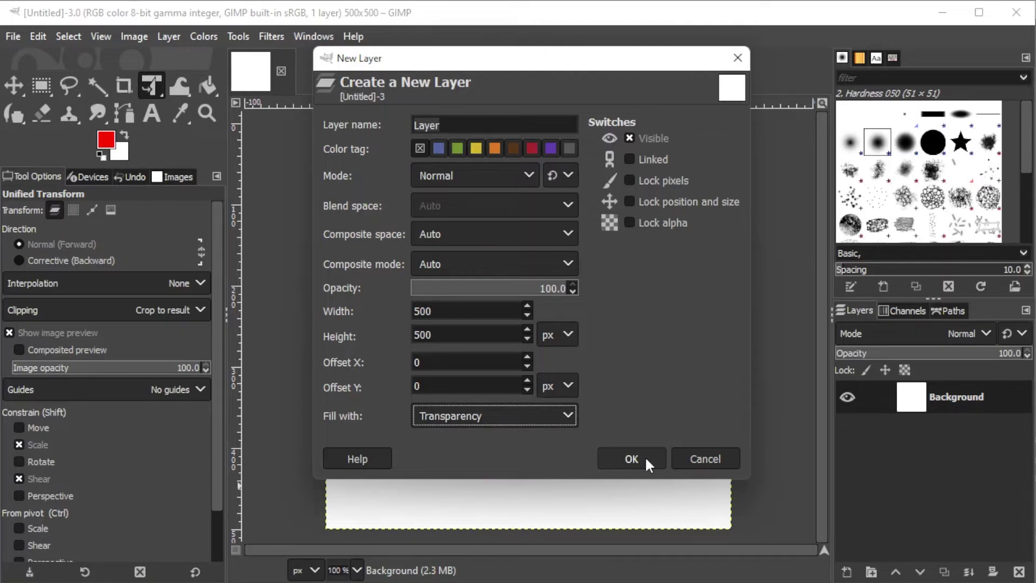
left_click(631, 458)
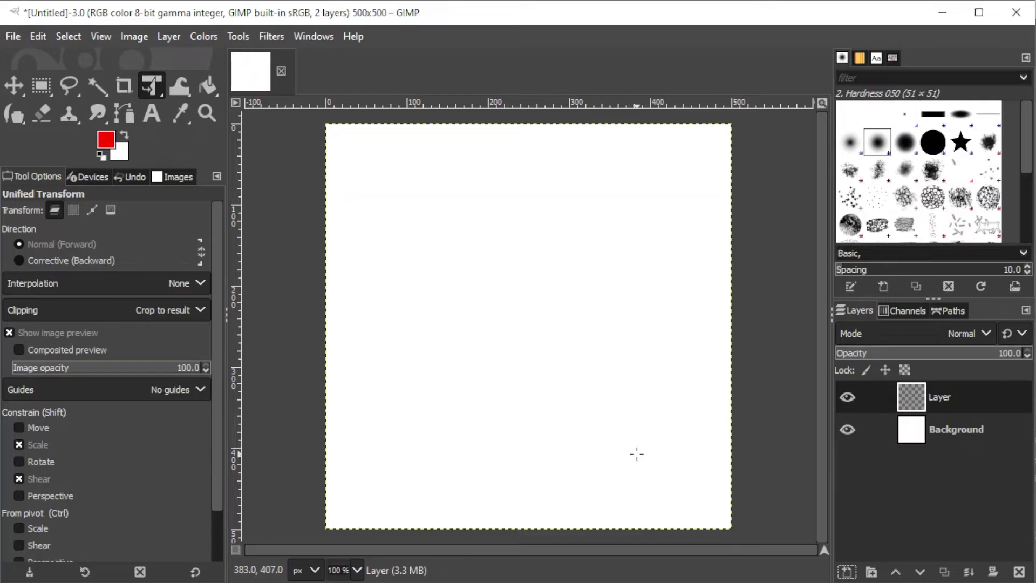
- Draw a circle about 200 px across with Ellipse Select, constrained to a fixed 200:200 aspect ratio
left_click(41, 84)
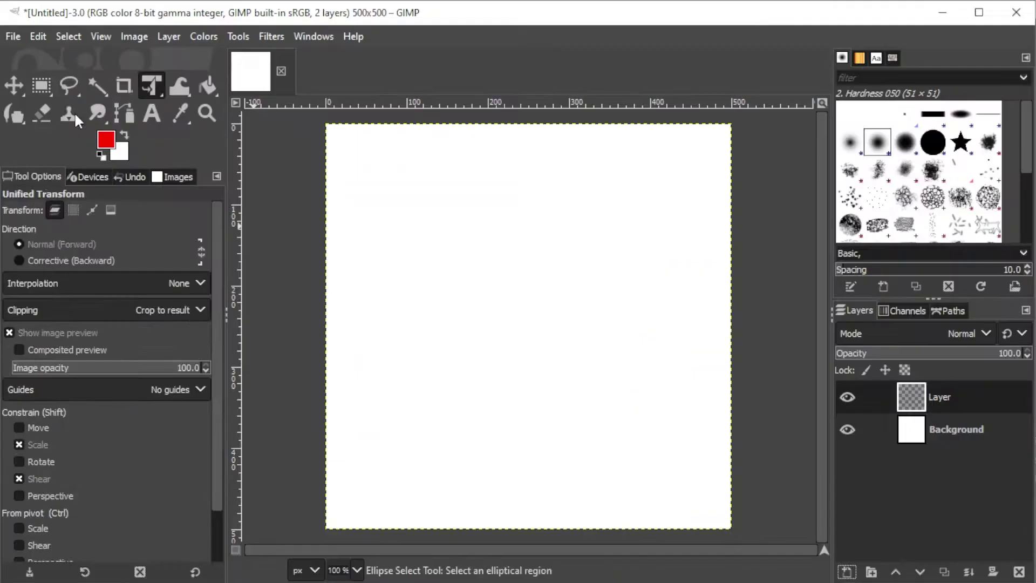
left_click(138, 211)
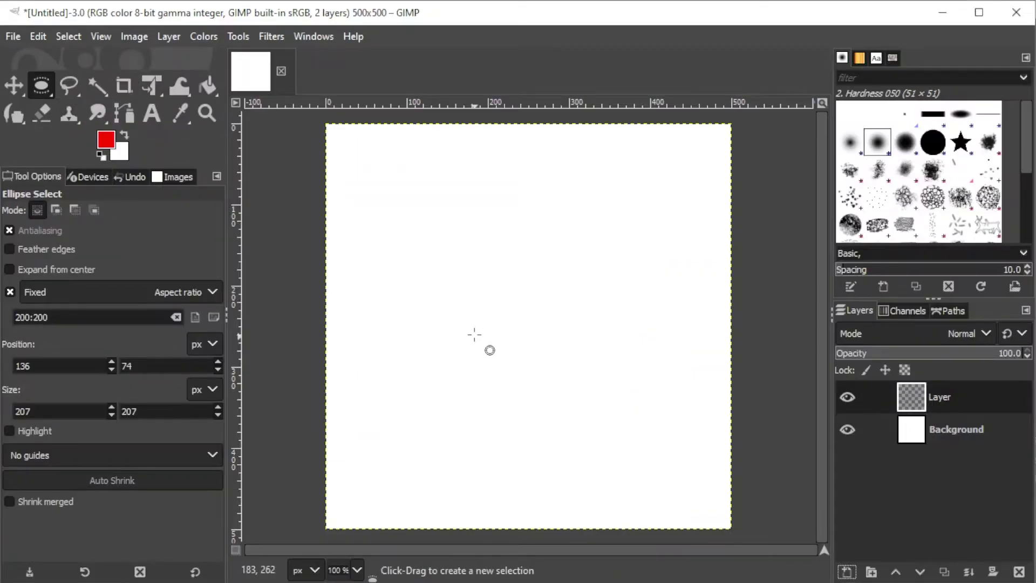
left_click_drag(427, 198, 588, 355)
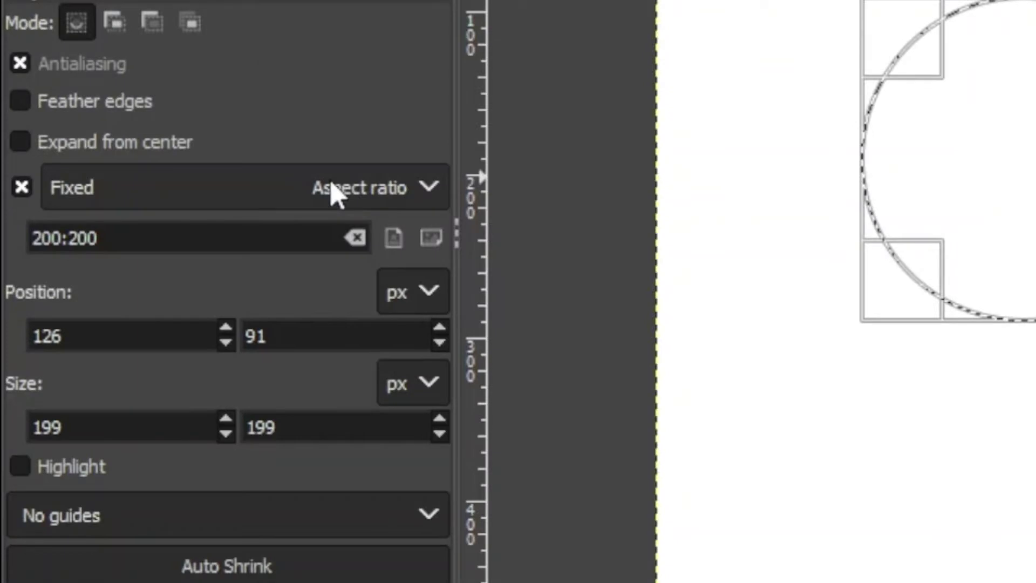
left_click(164, 292)
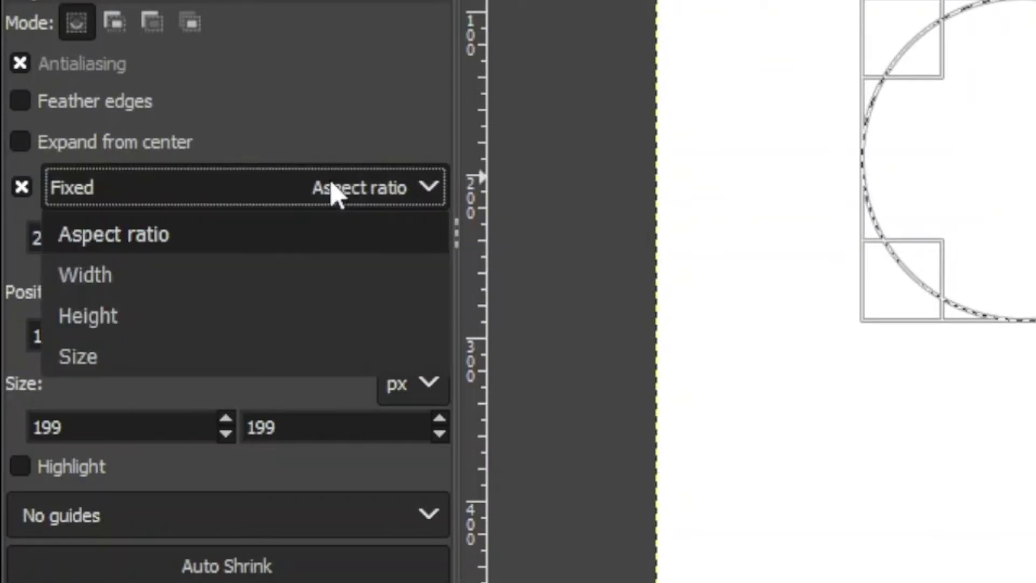
left_click(289, 232)
left_click(284, 236)
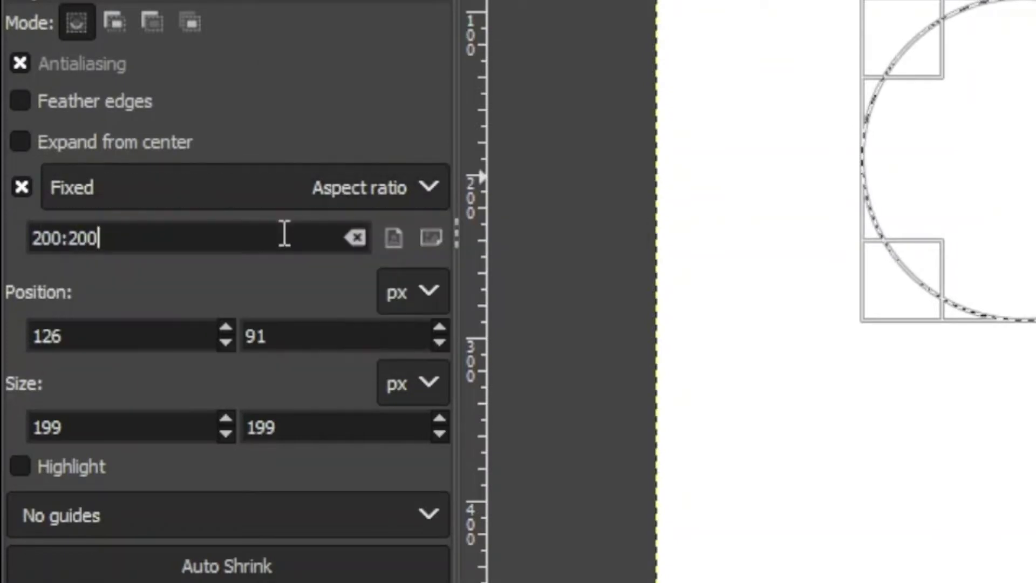
left_click_drag(284, 236, 7, 239)
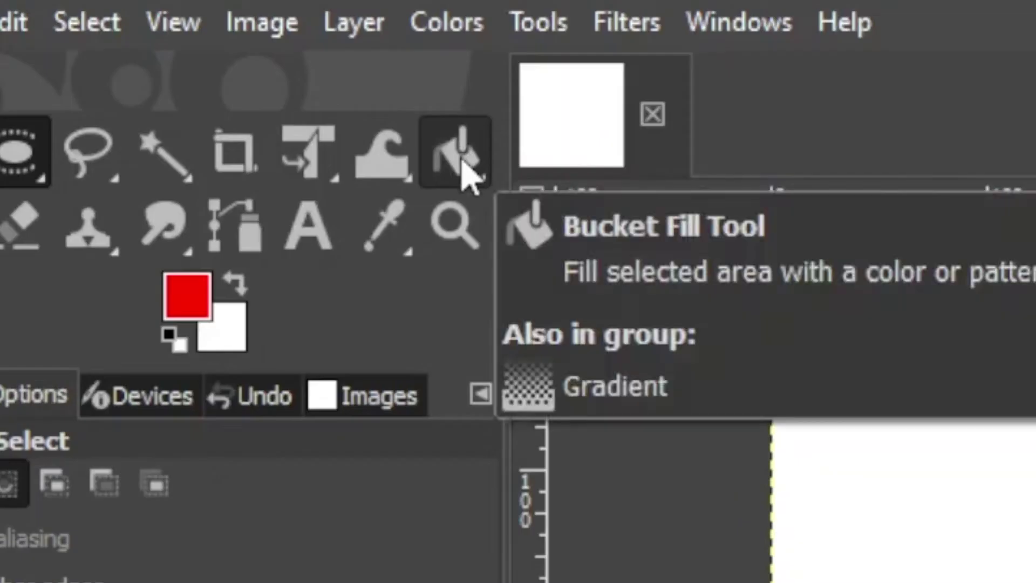
- Bucket-fill the circular selection with foreground colour ff0000
left_click(468, 175)
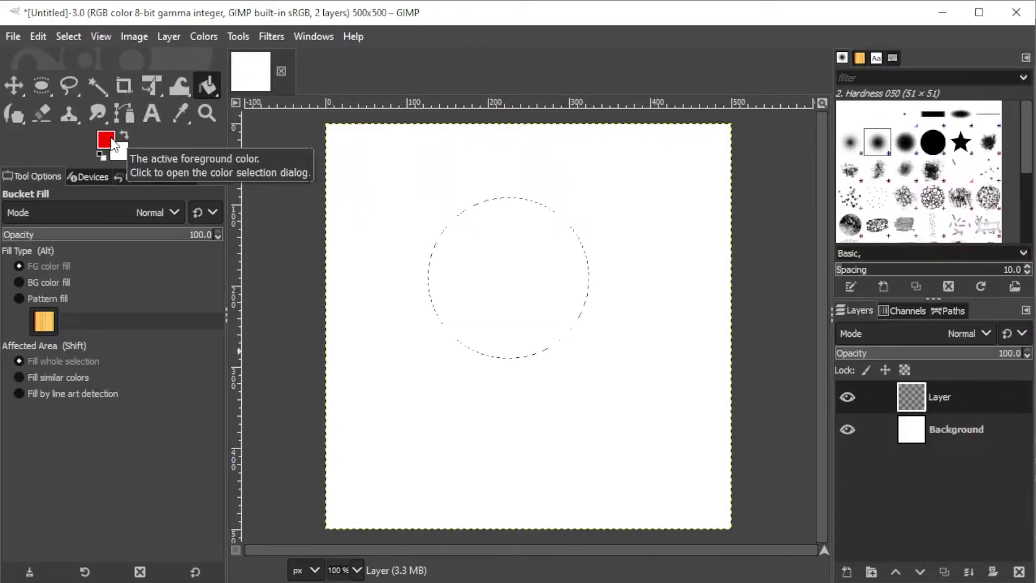
left_click(187, 295)
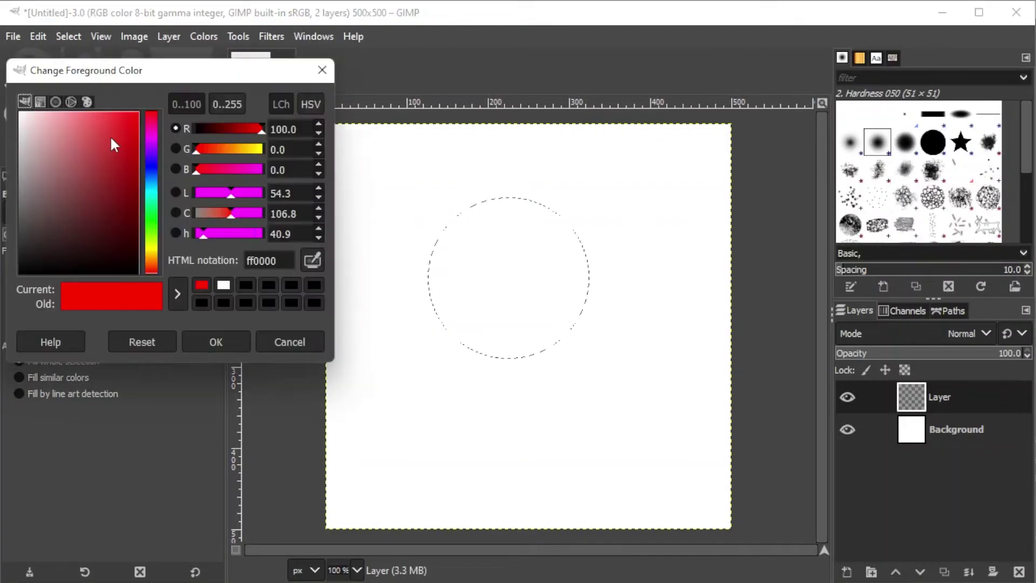
left_click_drag(91, 178, 157, 91)
left_click(235, 345)
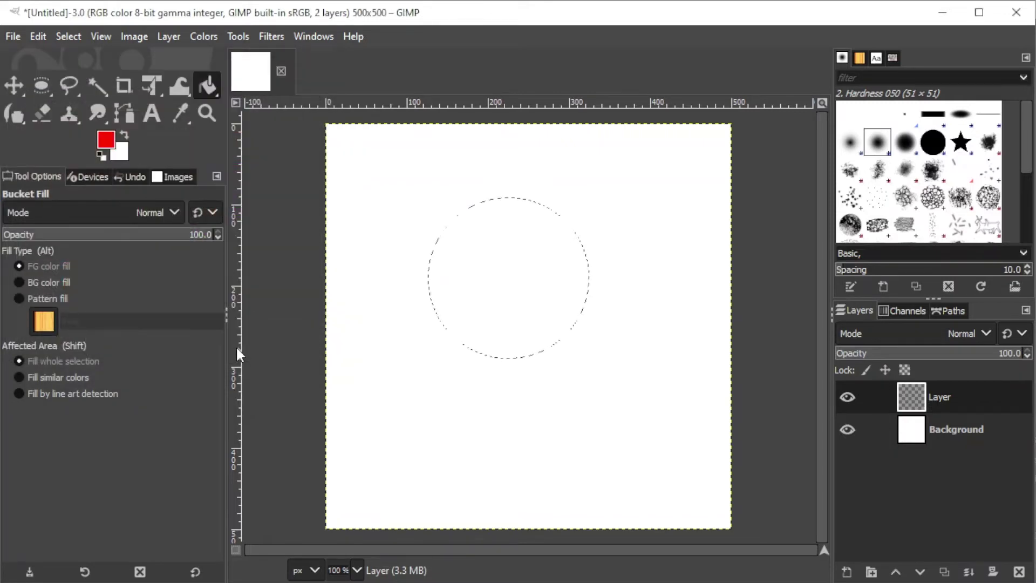
left_click(519, 264)
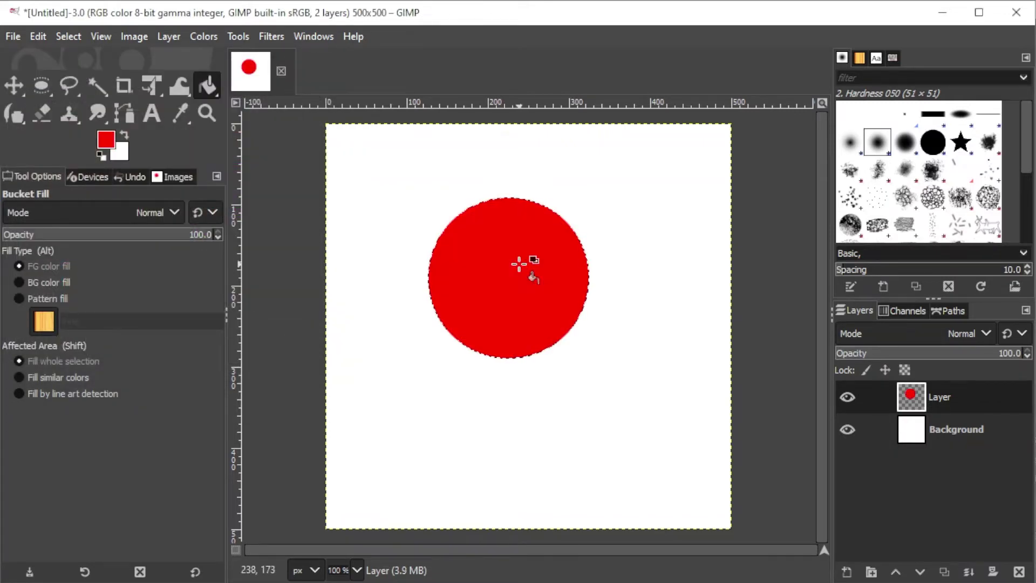
- Remove the selection around the red circle with Select > None
right_click(519, 264)
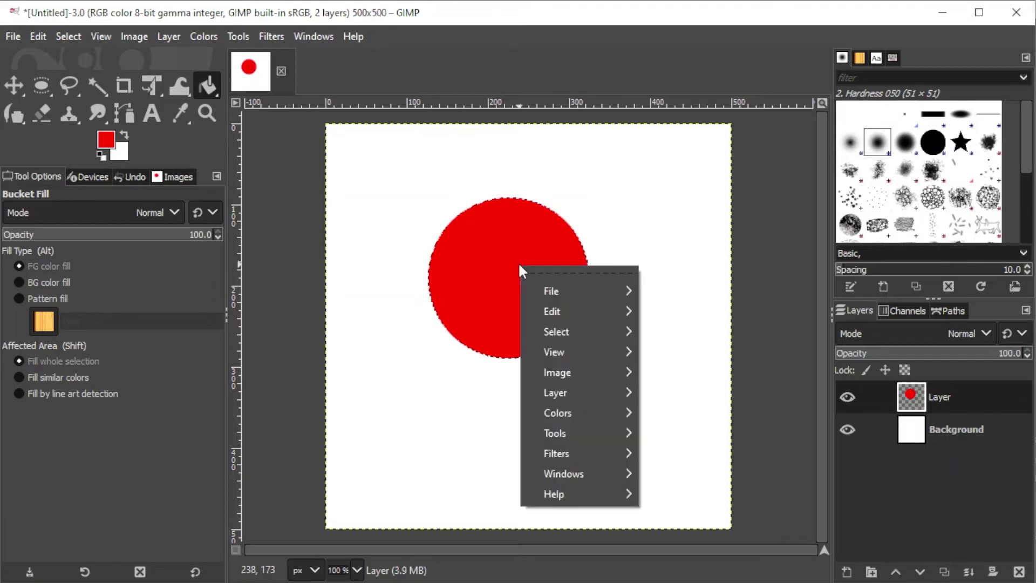
mouse_move(575, 330)
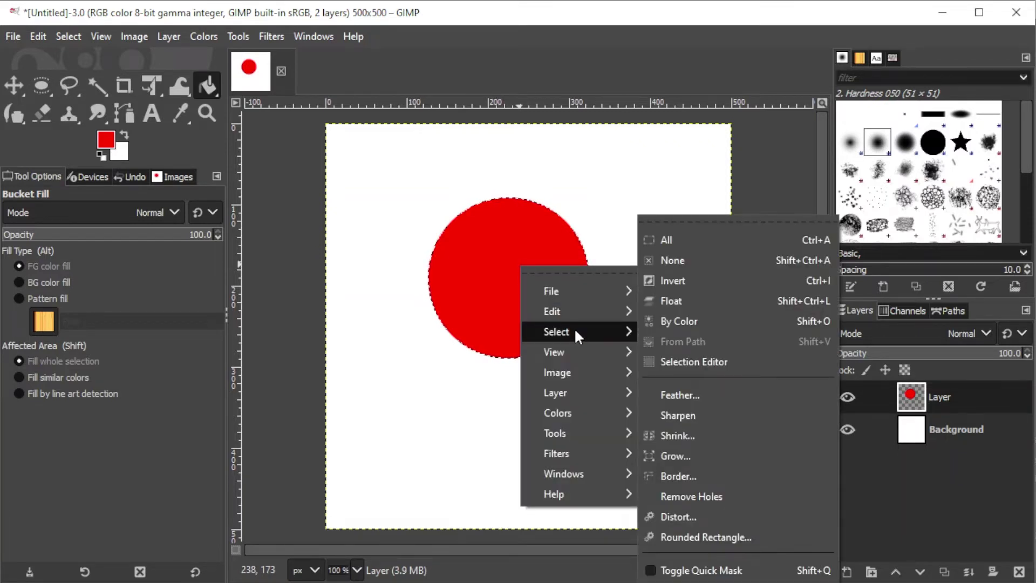
left_click(684, 257)
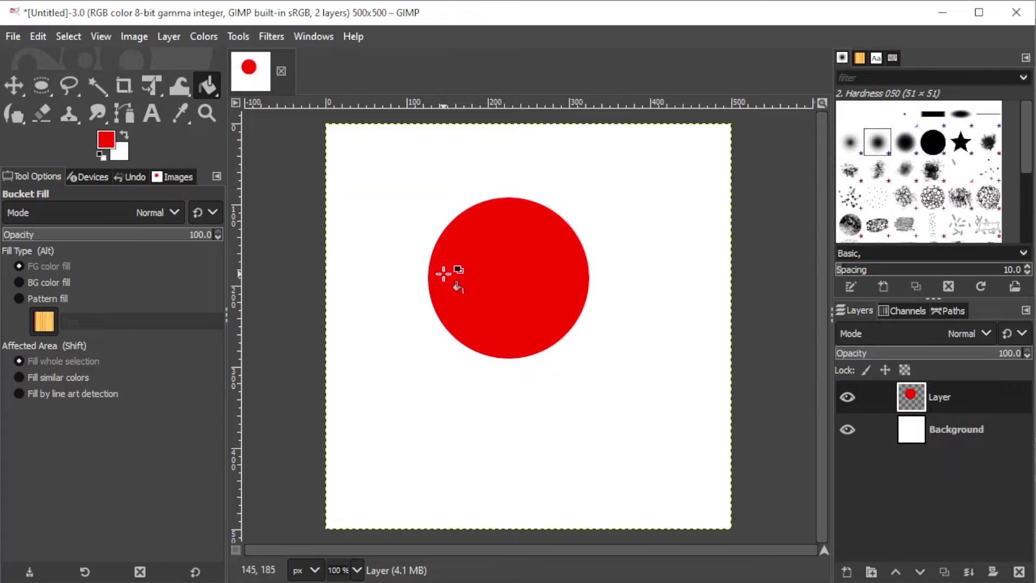
- Add another transparent layer, Layer #1, above the red-disc layer
left_click(847, 571)
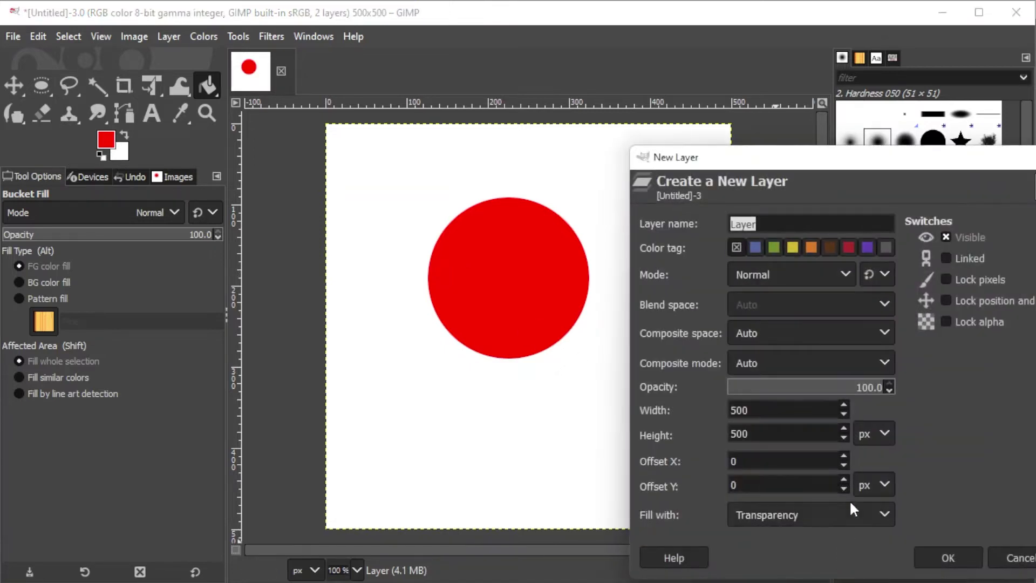
left_click_drag(789, 166, 503, 103)
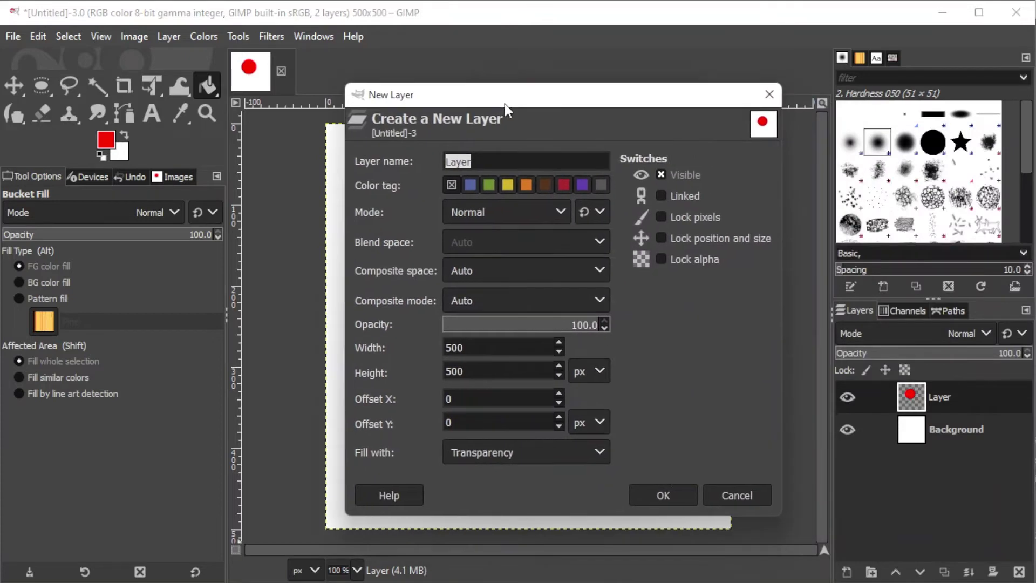
left_click(603, 451)
left_click(601, 449)
left_click(660, 494)
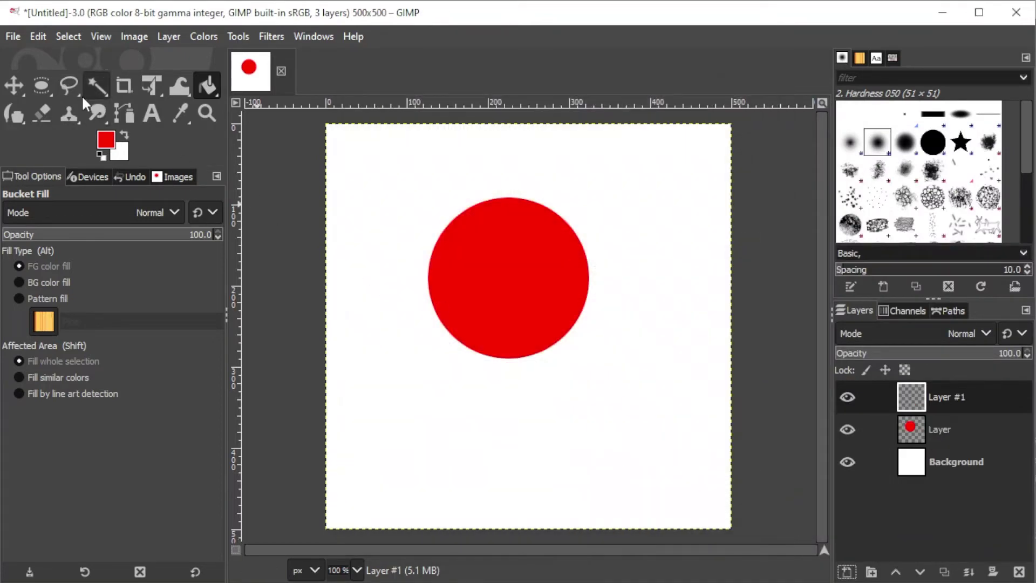
right_click(41, 86)
- Fill a 200×220 px rectangle below the circle's centre with red on Layer #1, then deselect
left_click(79, 89)
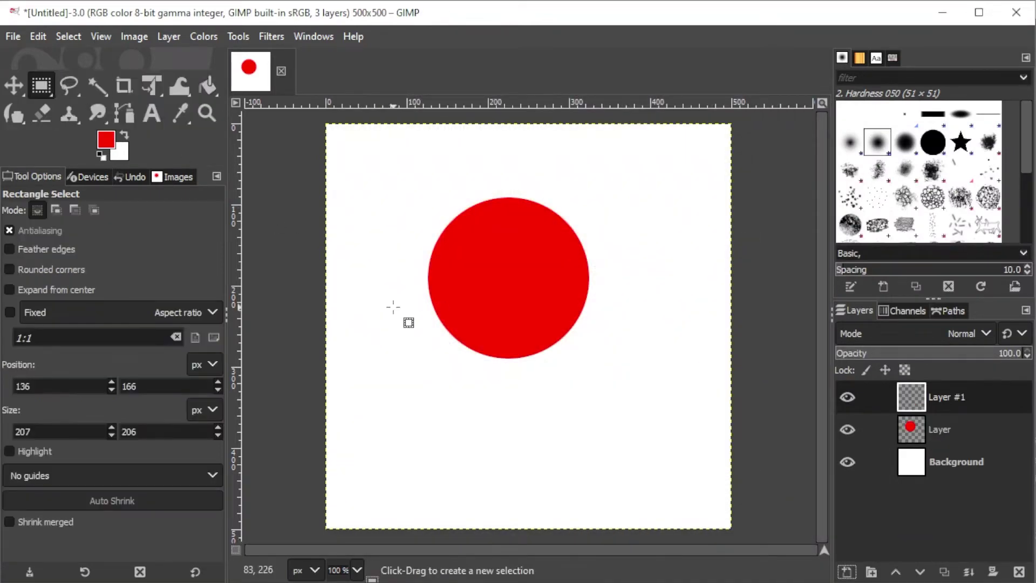
left_click_drag(427, 273, 590, 445)
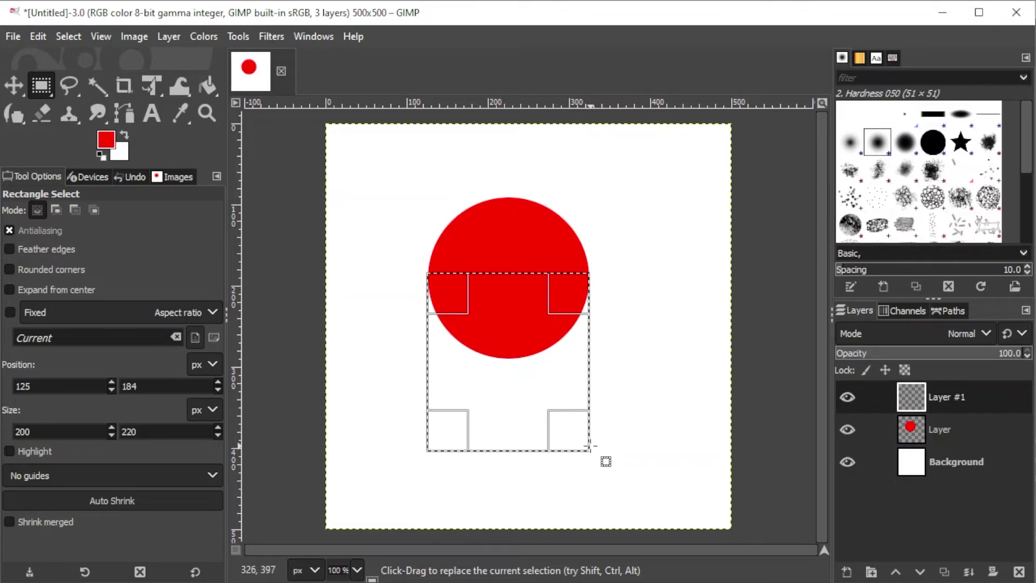
left_click(210, 84)
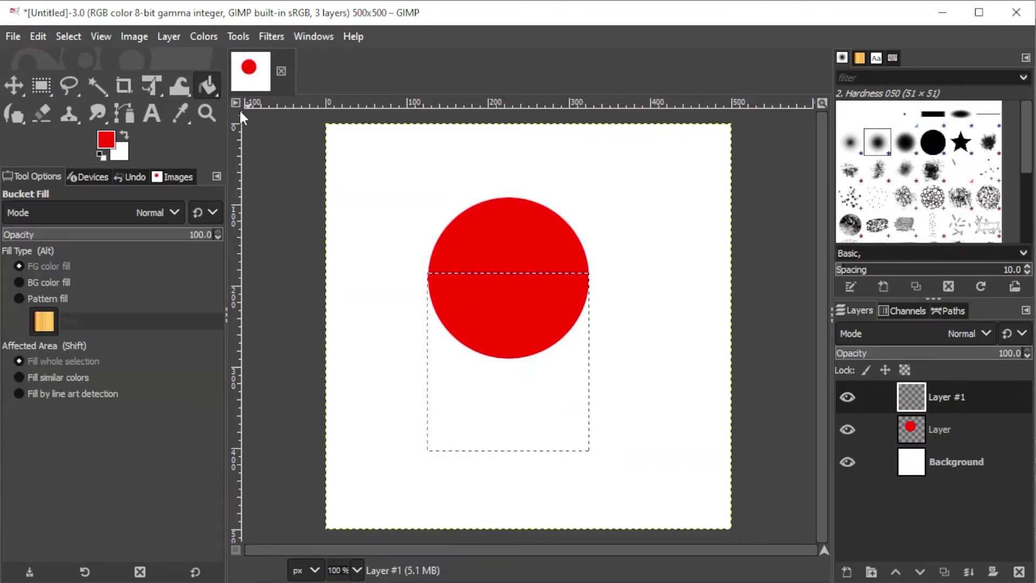
left_click(520, 406)
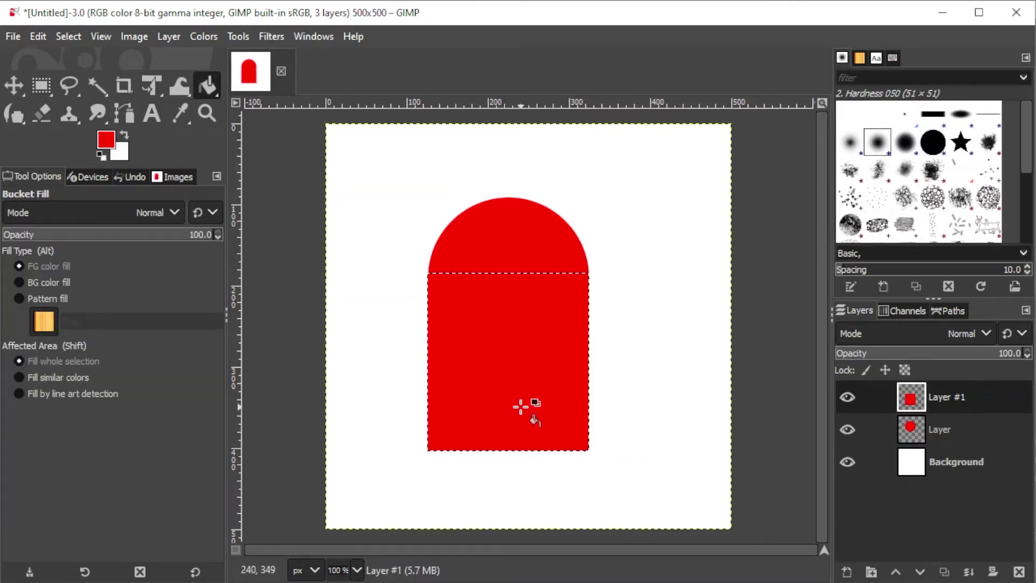
right_click(520, 407)
mouse_move(590, 229)
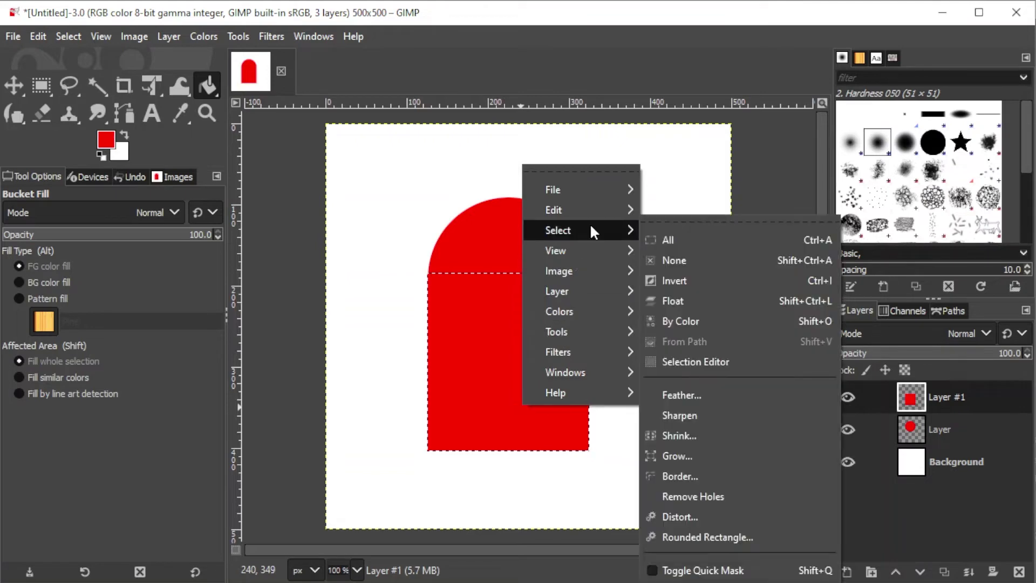
left_click(706, 261)
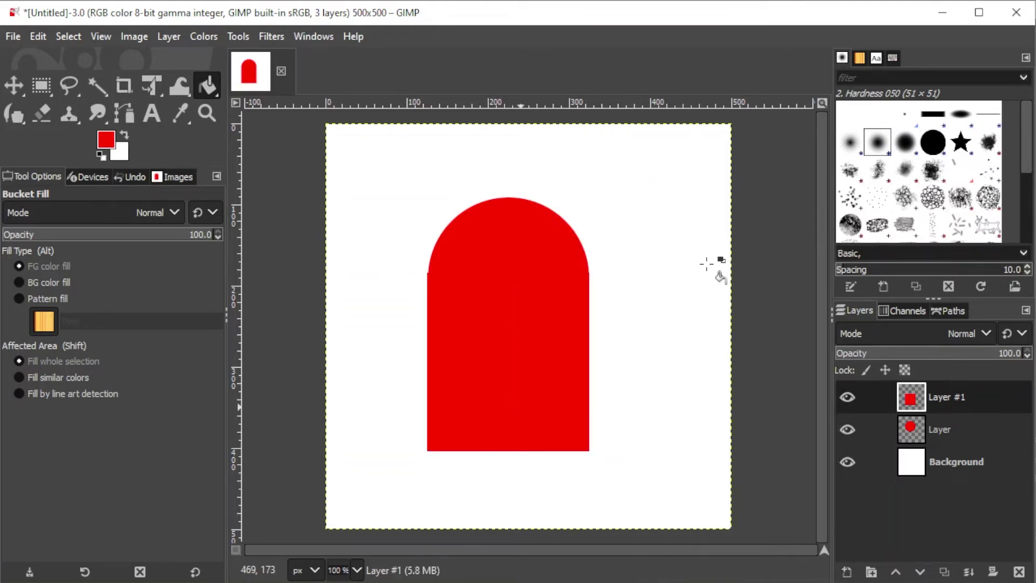
key("shift+t")
left_click(487, 326)
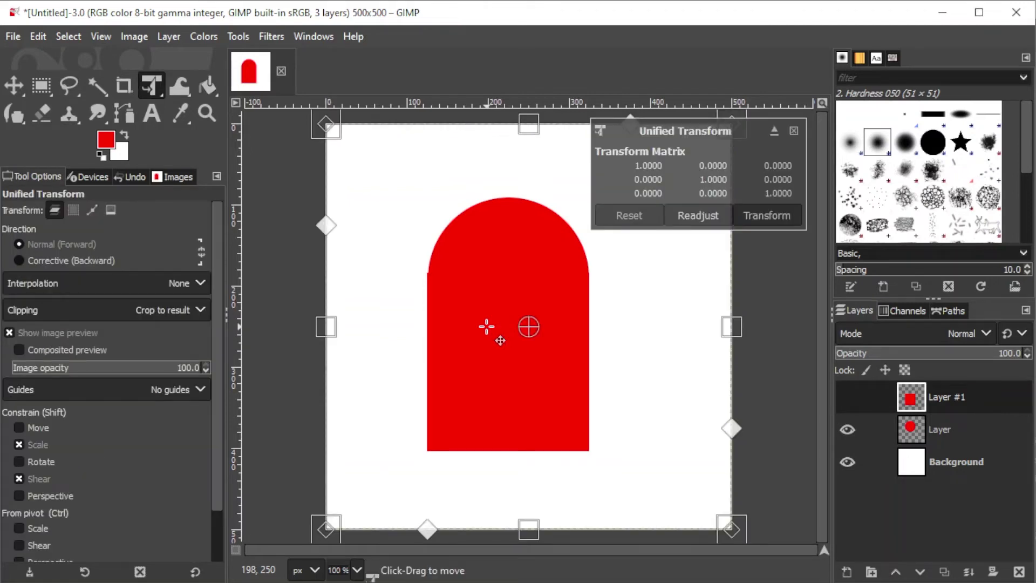
- Nudge the rectangle slightly down, then merge Layer #1 down into Layer
left_click_drag(329, 327, 332, 329)
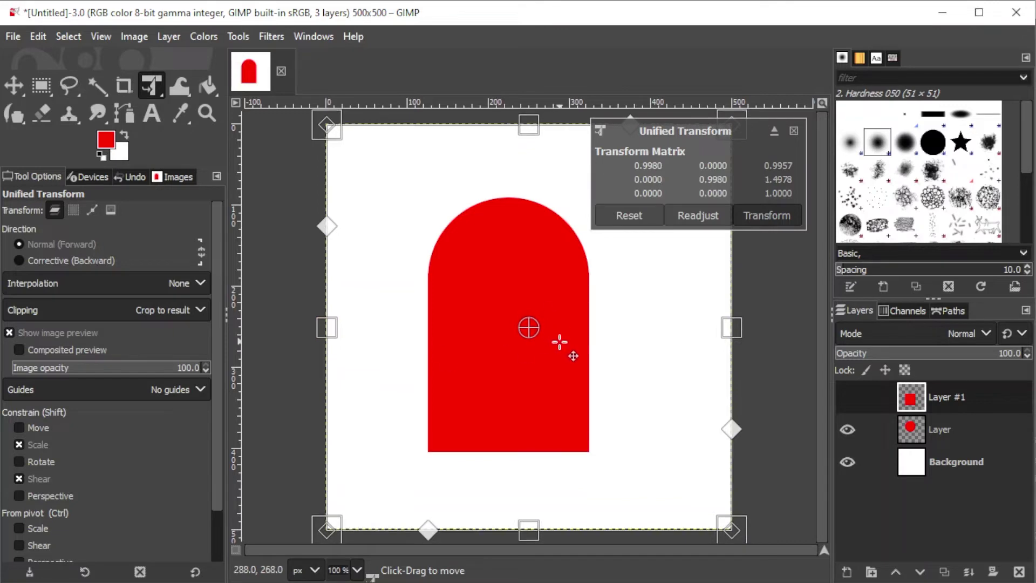
left_click_drag(559, 341, 561, 343)
left_click_drag(726, 329, 730, 329)
left_click(775, 217)
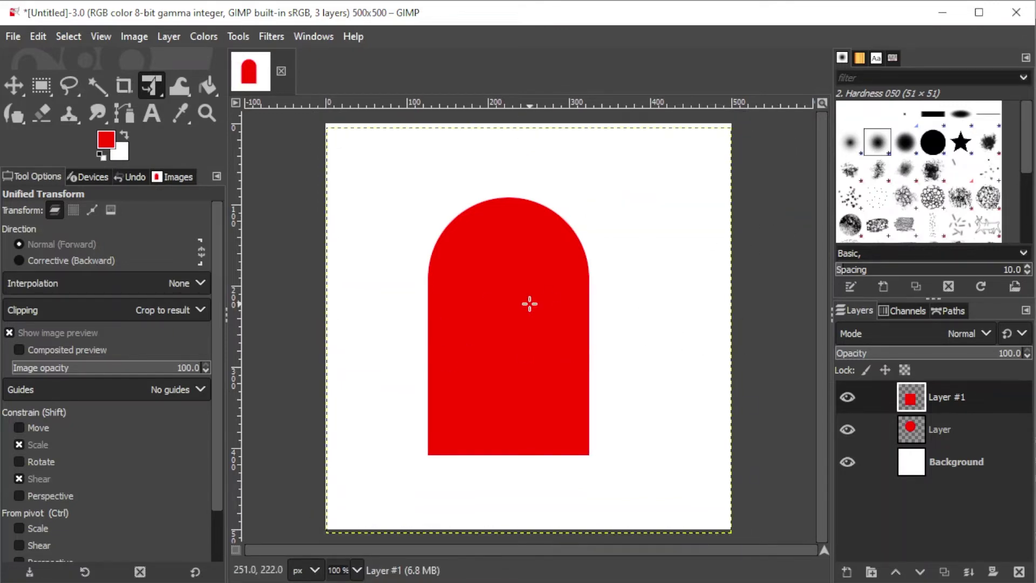
right_click(947, 398)
left_click(956, 210)
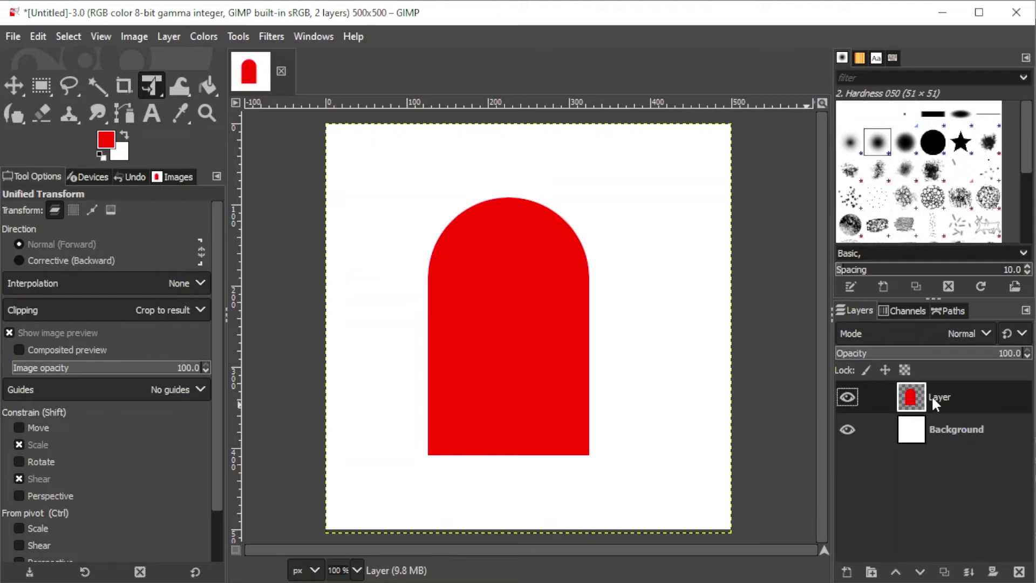
- Rotate the red arch layer by a 45 degree angle
left_click_drag(149, 80, 188, 114)
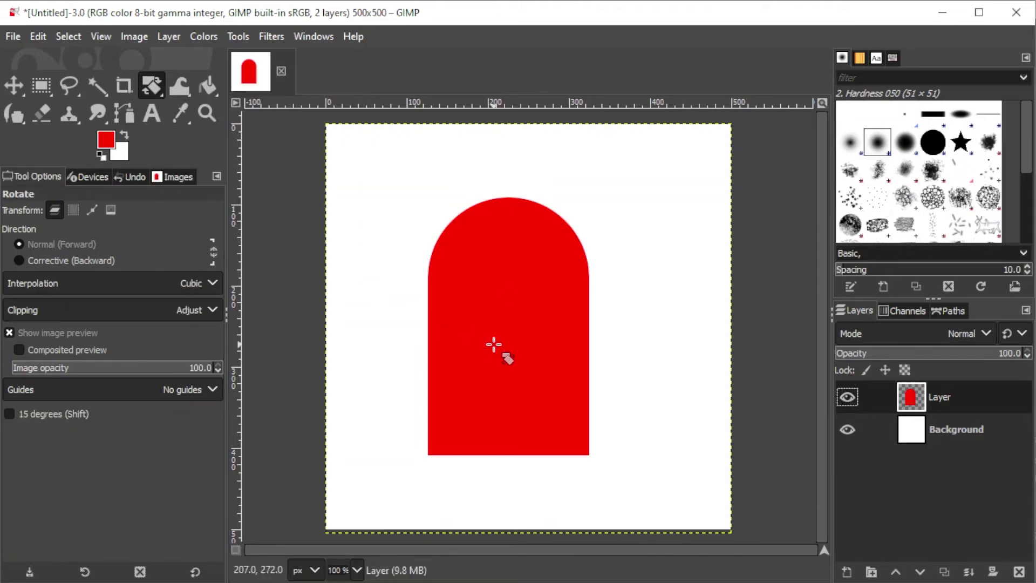
left_click(500, 310)
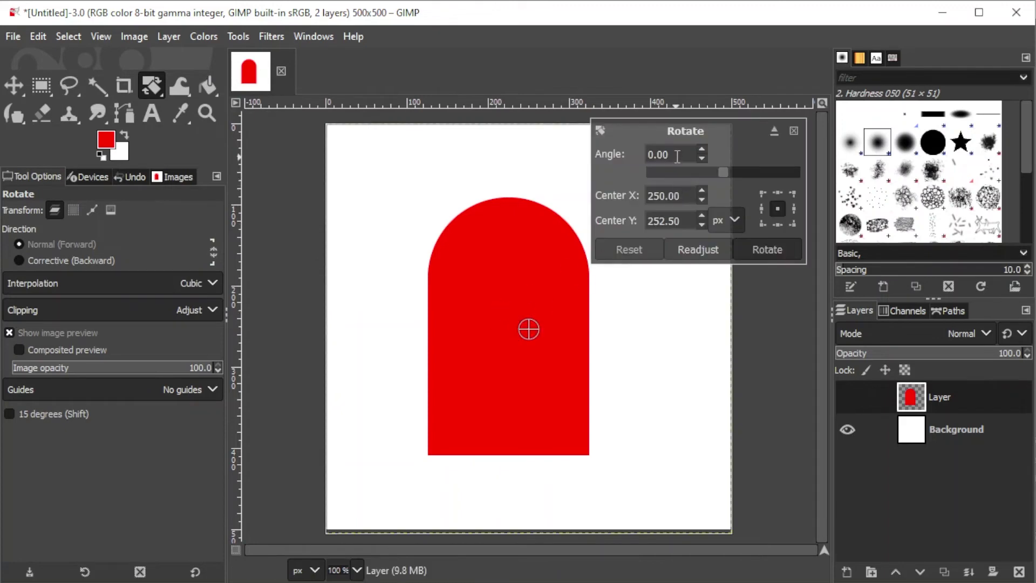
type("45")
key("Return")
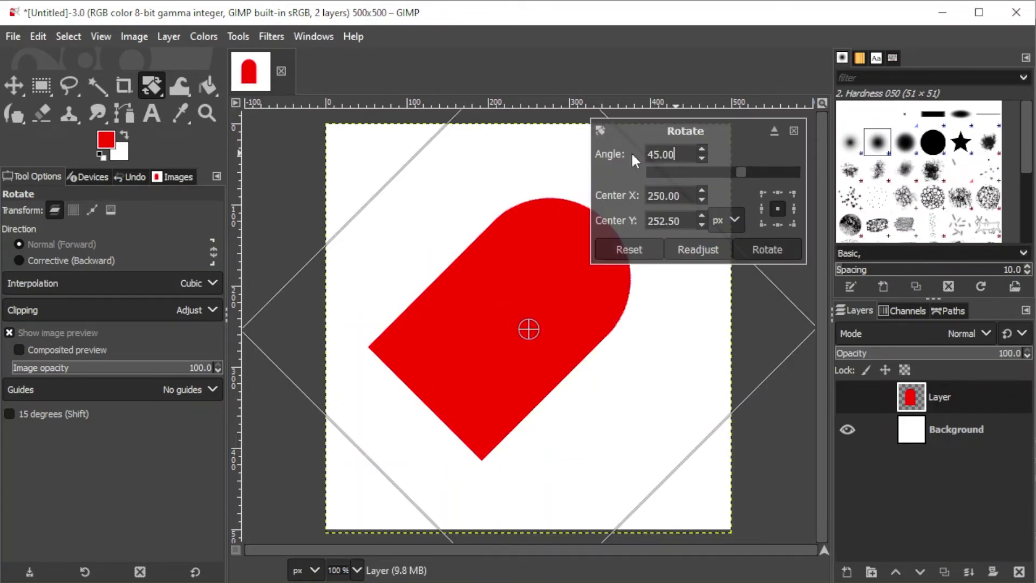
left_click(766, 249)
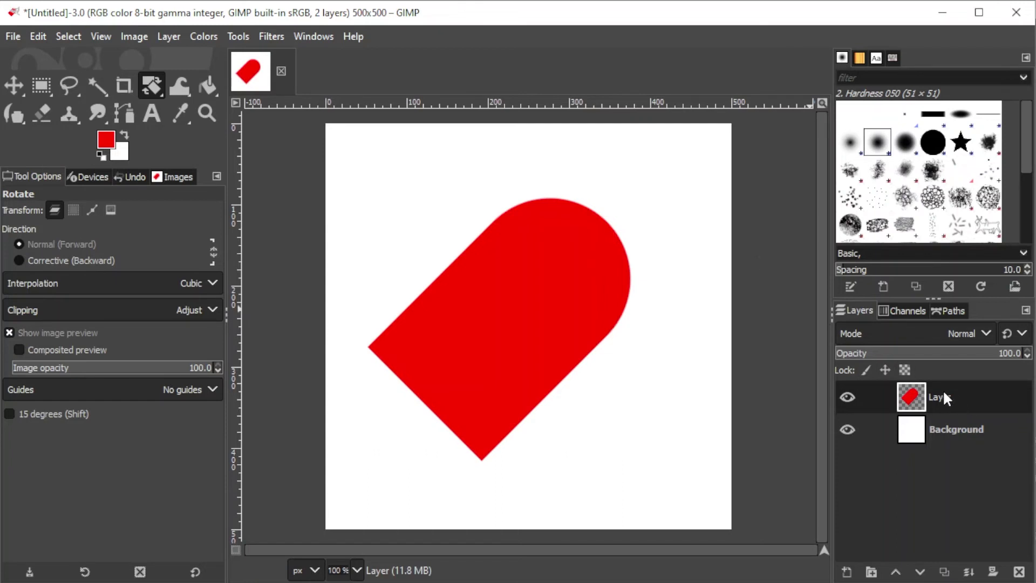
right_click(876, 396)
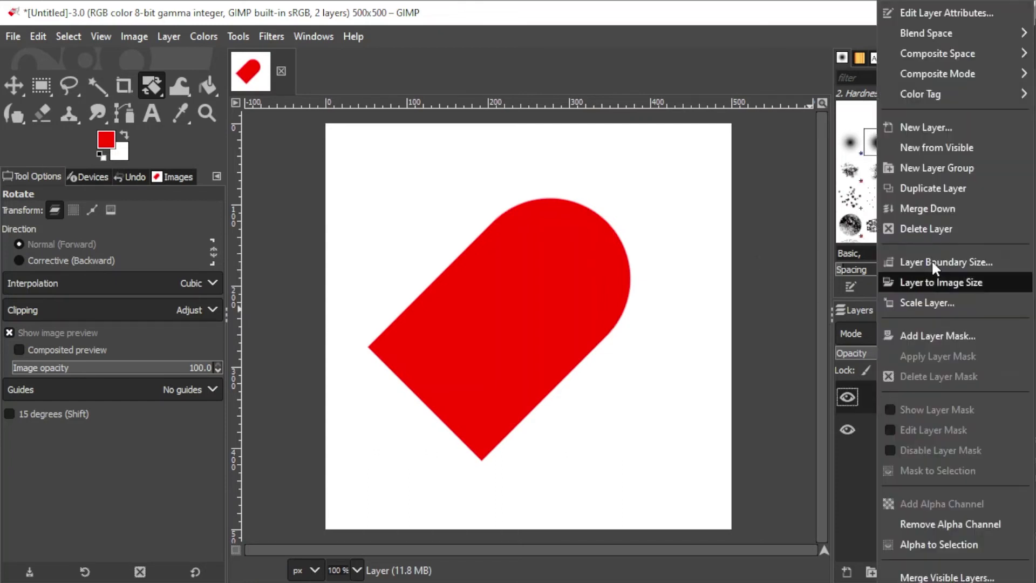
- Duplicate the arch layer and rotate the copy by -90 degrees
left_click(934, 187)
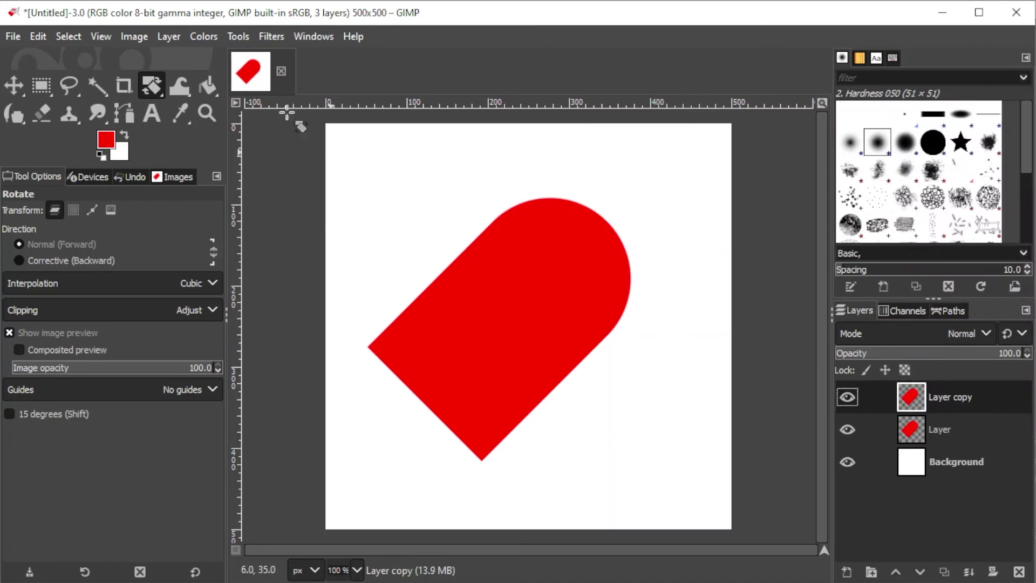
left_click(157, 82)
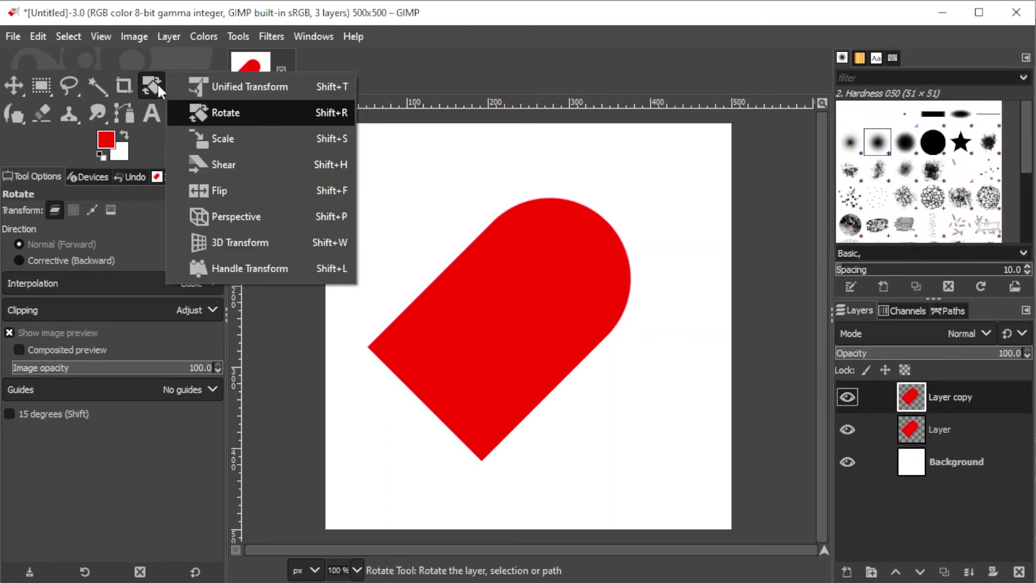
left_click(206, 115)
left_click(505, 287)
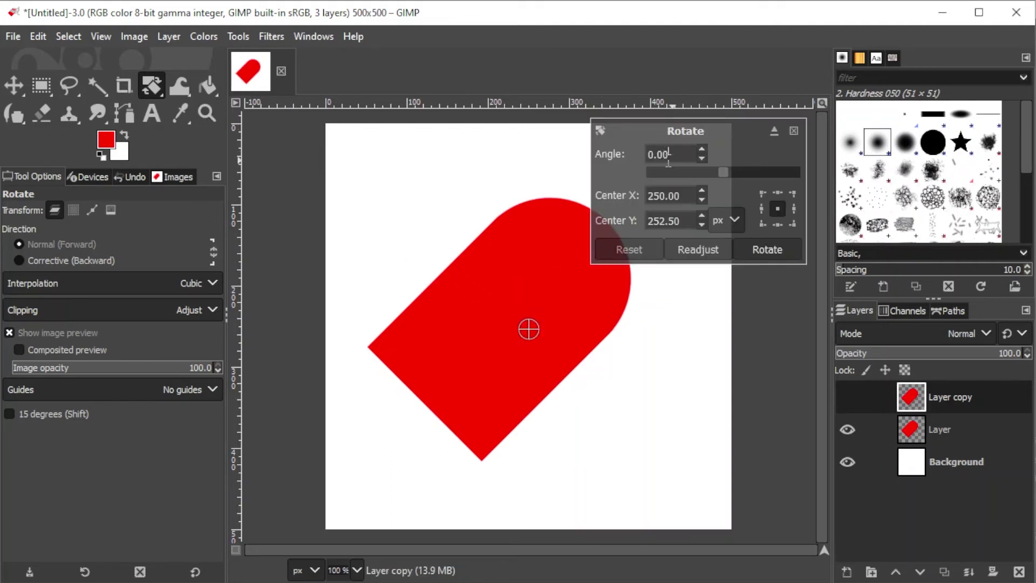
left_click_drag(669, 155, 648, 155)
type("-90")
left_click(793, 250)
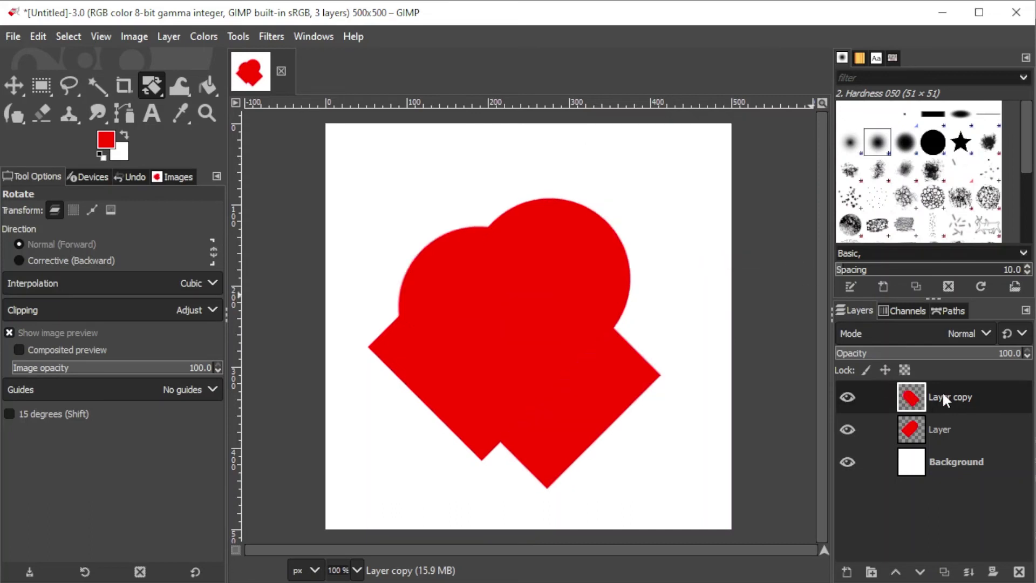
key("shift+t")
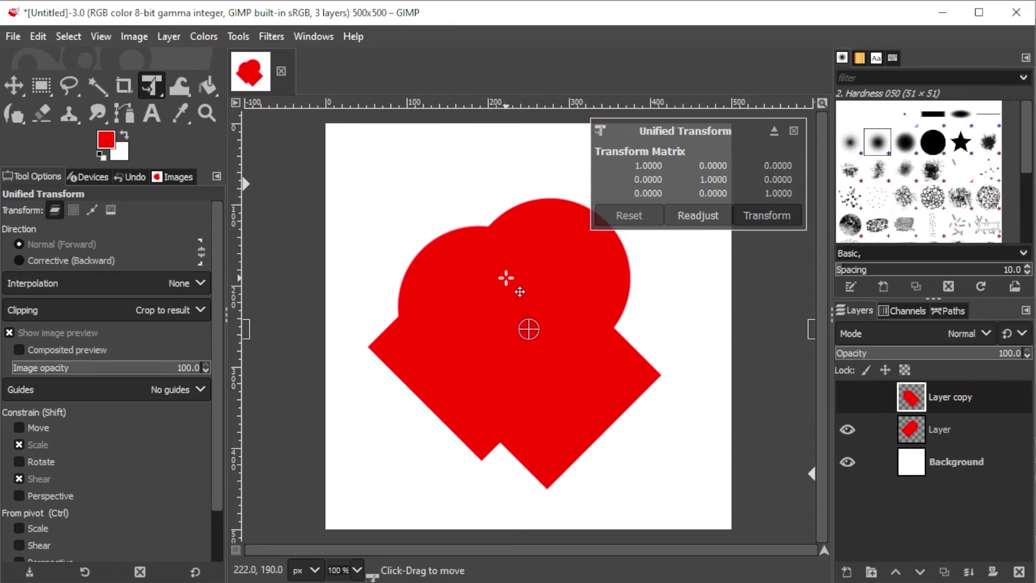
- Move Layer copy up-left to complete the heart, then merge it down into Layer
left_click_drag(520, 291, 452, 261)
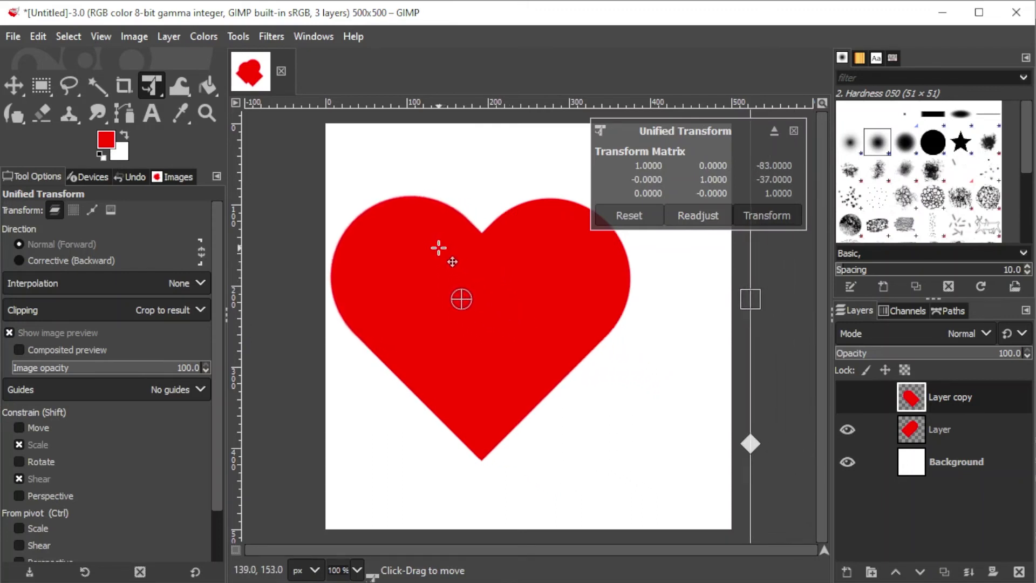
key("Return")
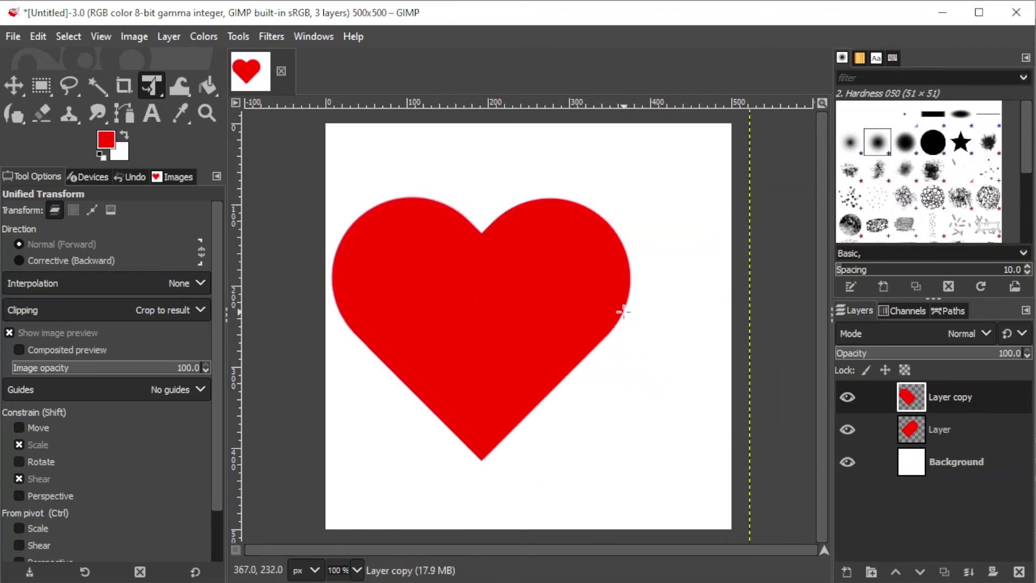
right_click(954, 393)
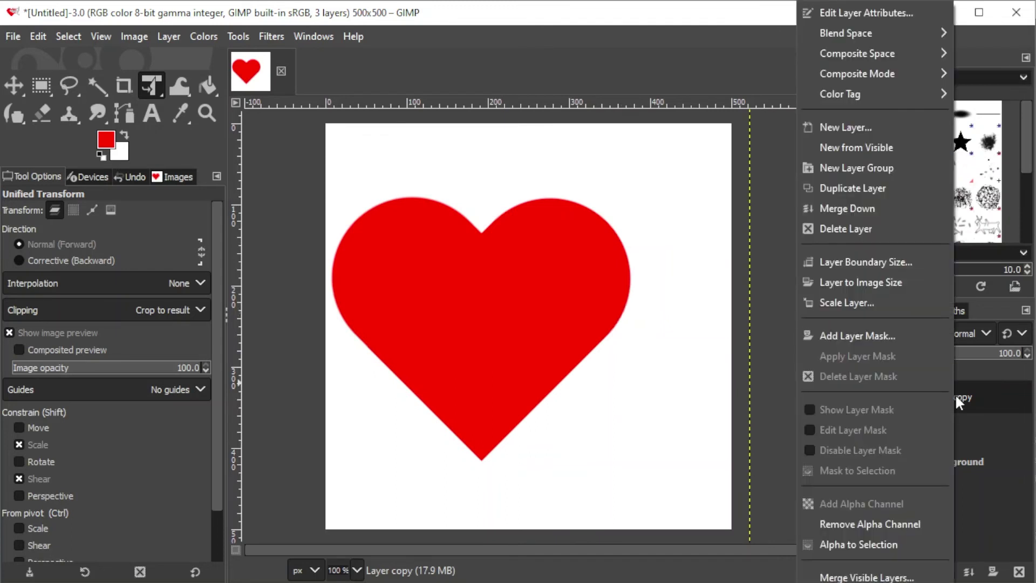
left_click(866, 211)
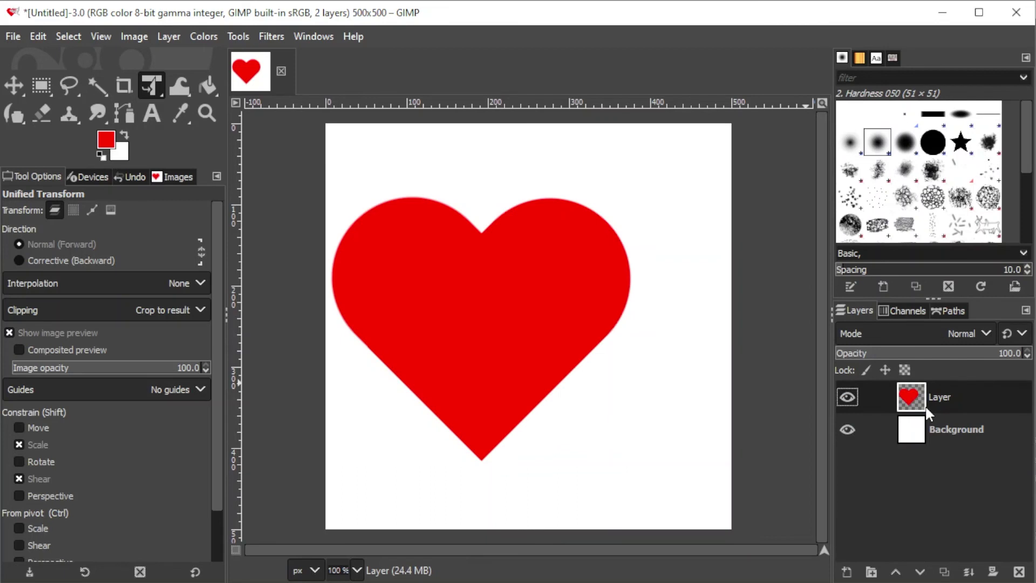
key("shift+t")
- Shift the heart 21 px right toward centre, then delete the white Background layer
left_click_drag(585, 284, 596, 286)
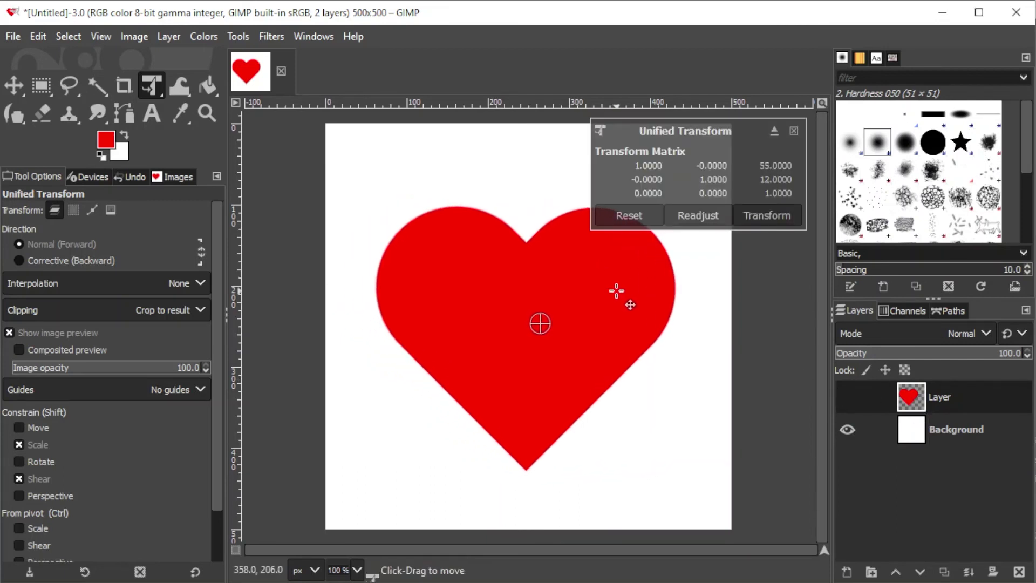
left_click(766, 216)
left_click(955, 428)
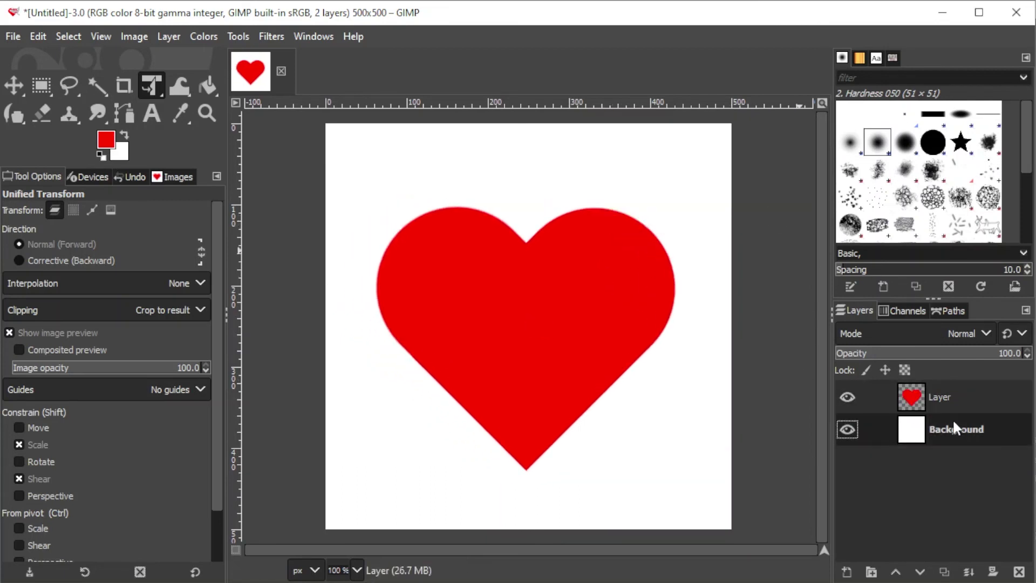
left_click_drag(885, 423, 1018, 574)
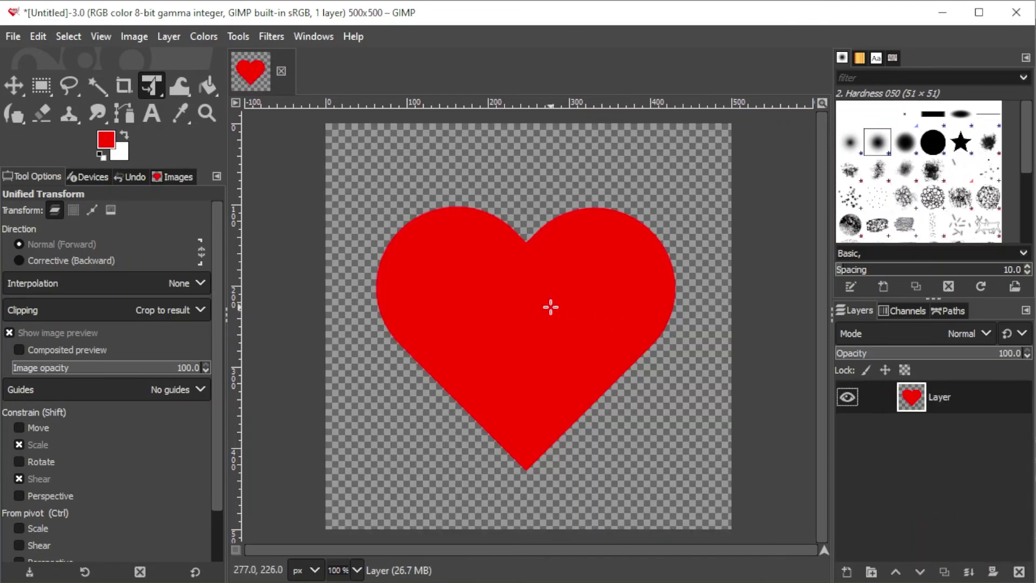
- Open the File menu to reach Save As… for the heart image
left_click(12, 36)
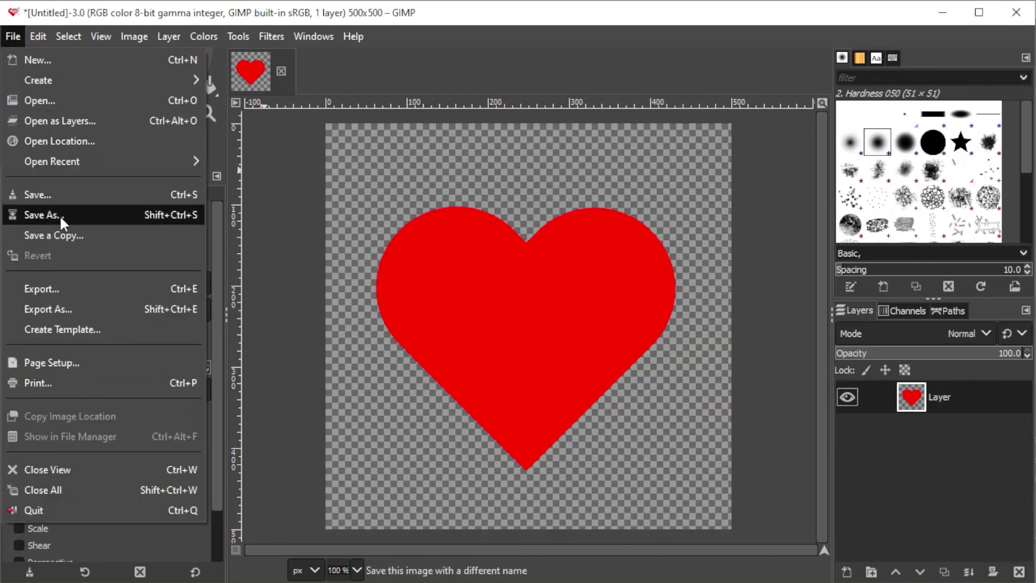